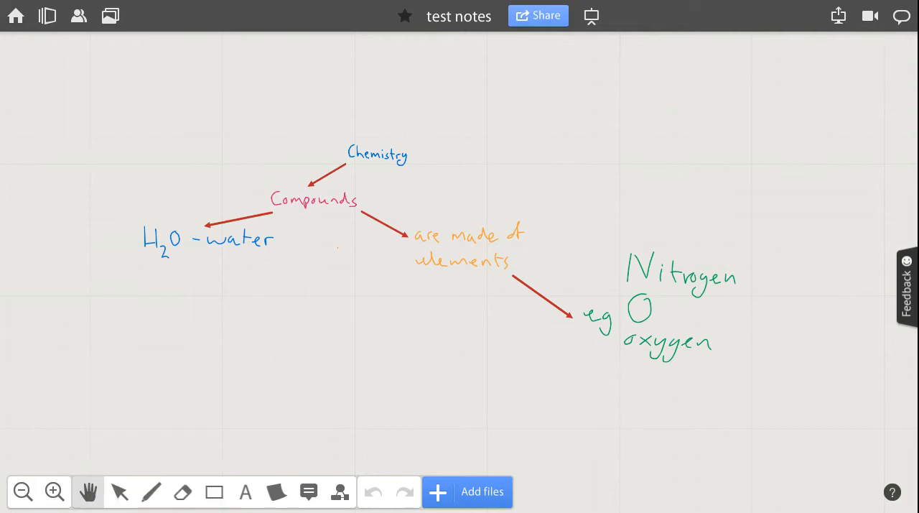
# Look over the Chemistry mind map from the H2O - water branch to the Nitrogen and oxygen examples, both overall and close up.
pyautogui.moveTo(287, 309); pyautogui.dragTo(343, 360)
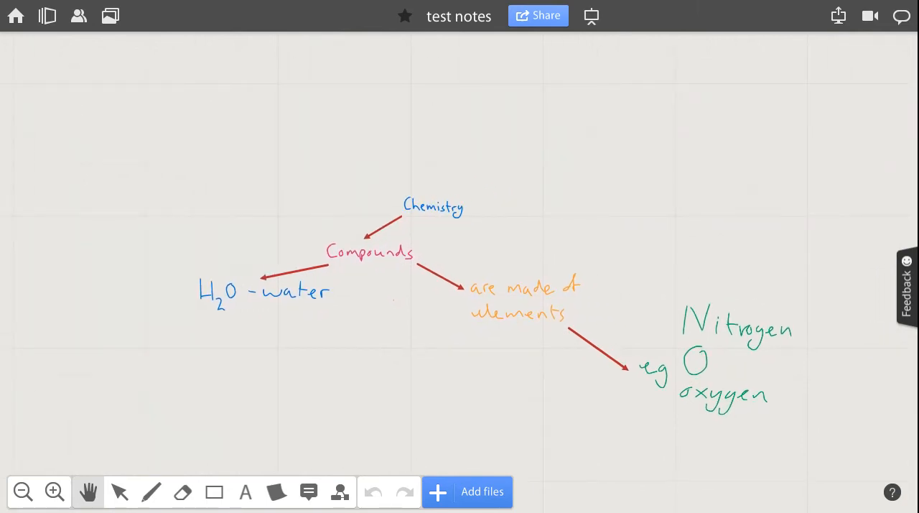
pyautogui.moveTo(344, 361); pyautogui.dragTo(344, 362)
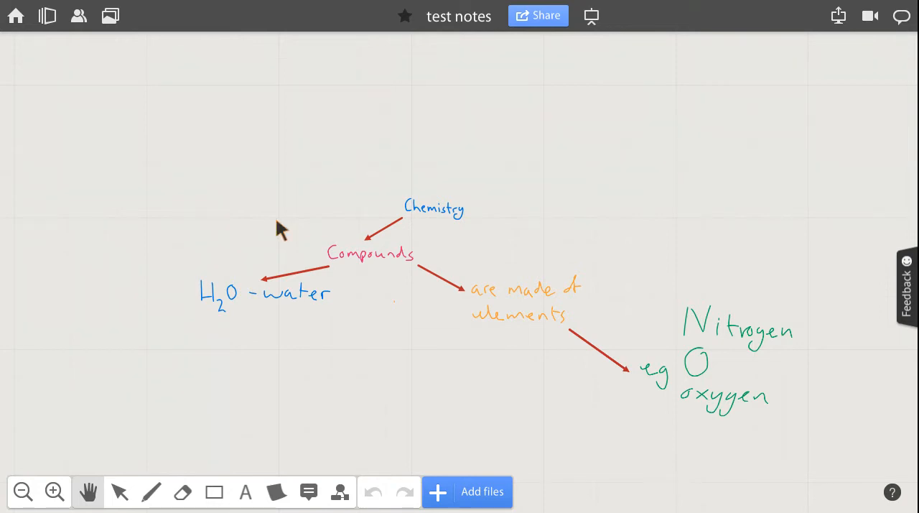
pyautogui.hscroll(-1, 276, 221)
pyautogui.scroll(-1, 277, 221)
pyautogui.hscroll(2, 276, 221)
pyautogui.scroll(1, 277, 221)
pyautogui.scroll(-1, 280, 228)
pyautogui.hscroll(1, 280, 228)
pyautogui.hscroll(-1, 281, 229)
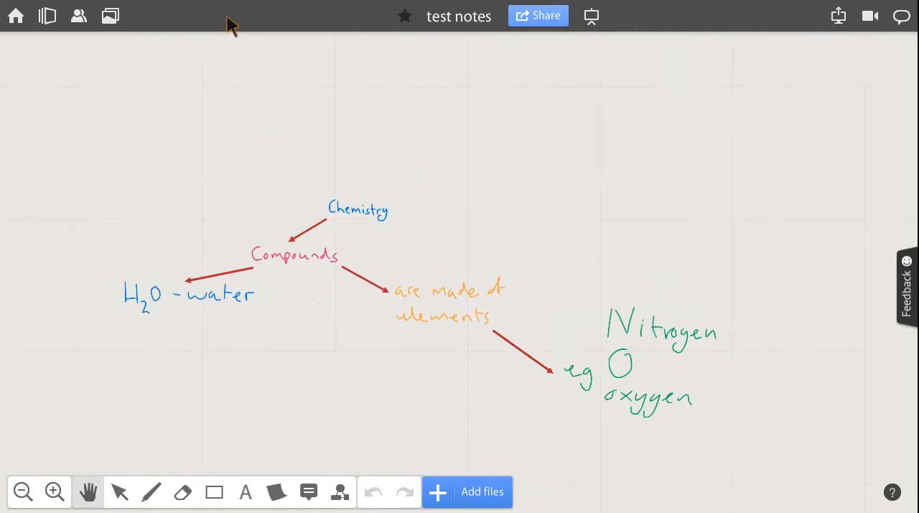
pyautogui.scroll(-2, 229, 9)
pyautogui.hscroll(-2, 228, 8)
pyautogui.hscroll(2, 228, 9)
pyautogui.hscroll(-1, 228, 9)
pyautogui.scroll(2, 227, 4)
pyautogui.scroll(-1, 227, 4)
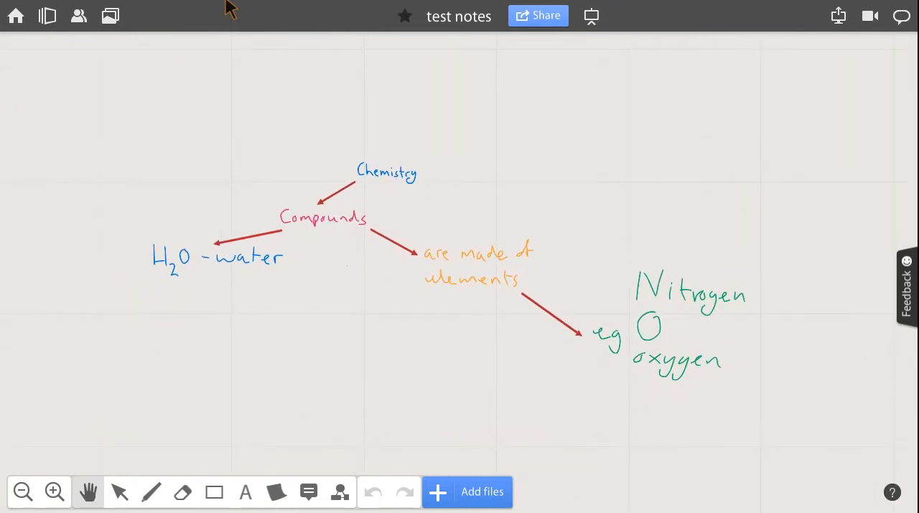
pyautogui.hotkey('ctrl', '+')
pyautogui.hotkey('ctrl', '+')
pyautogui.hotkey('ctrl', '+')
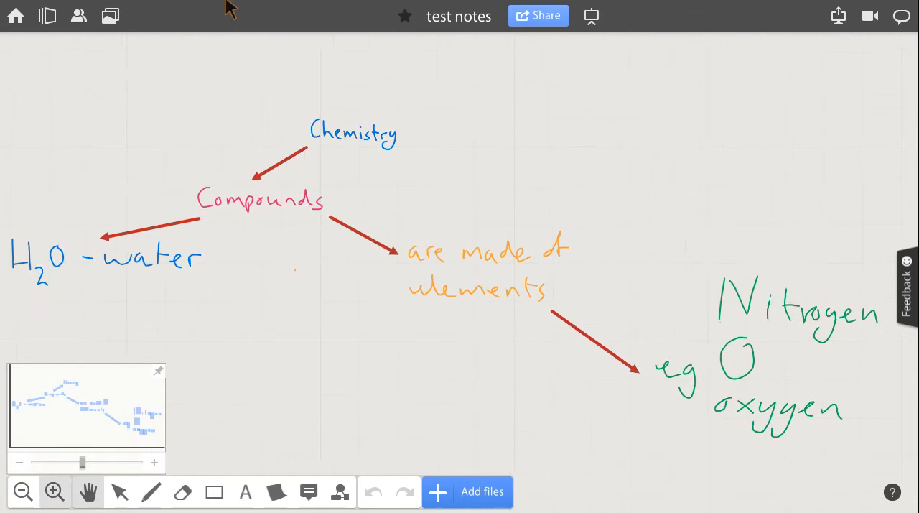
pyautogui.scroll(-2, 227, 5)
pyautogui.click(23, 492)
# Draw an arrow from beneath "H2O - water" diagonally down and to the left into the empty canvas.
pyautogui.moveTo(237, 345); pyautogui.dragTo(423, 334)
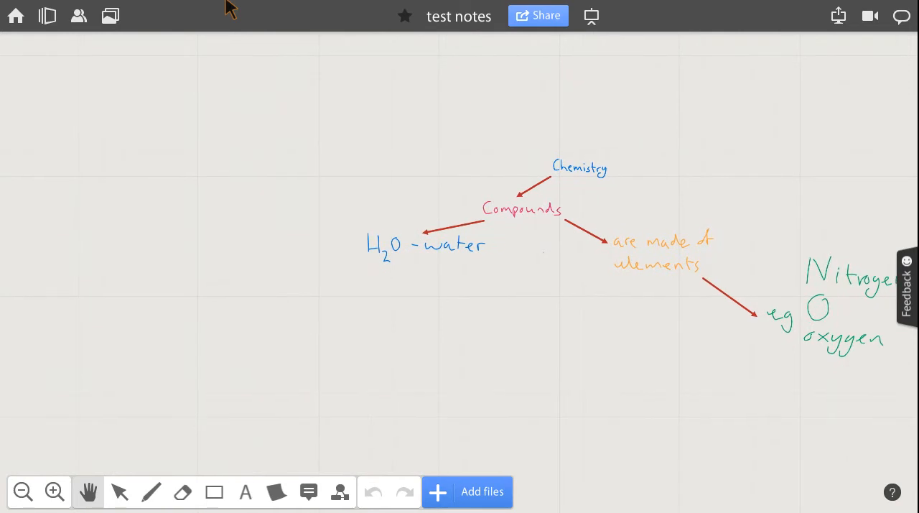
pyautogui.click(214, 492)
pyautogui.click(214, 386)
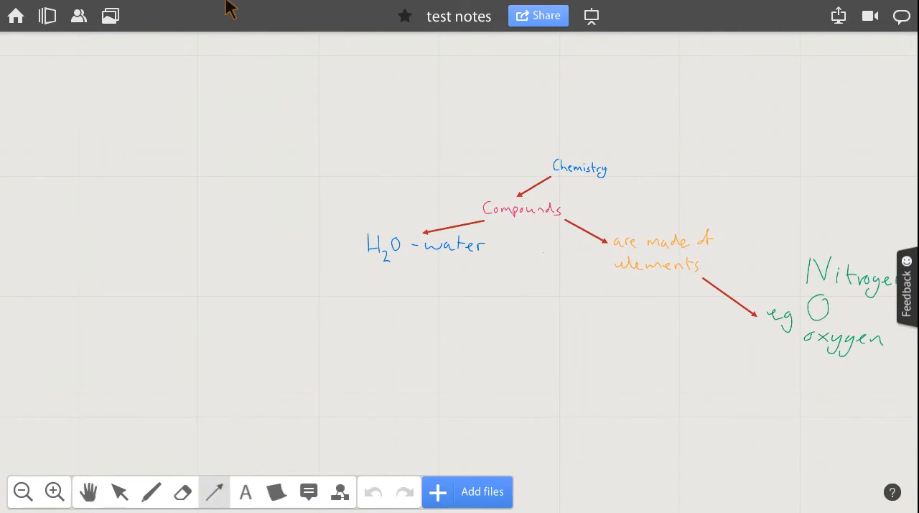
pyautogui.moveTo(375, 273); pyautogui.dragTo(285, 339)
# Colour the new arrow below "H2O - water" orange-red and give it the thick solid line profile.
pyautogui.click(398, 265)
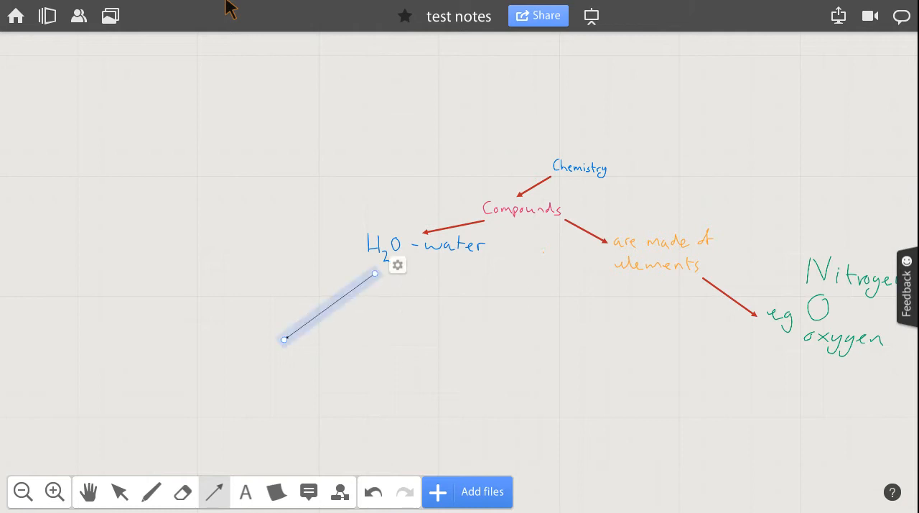
pyautogui.click(520, 333)
pyautogui.click(581, 359)
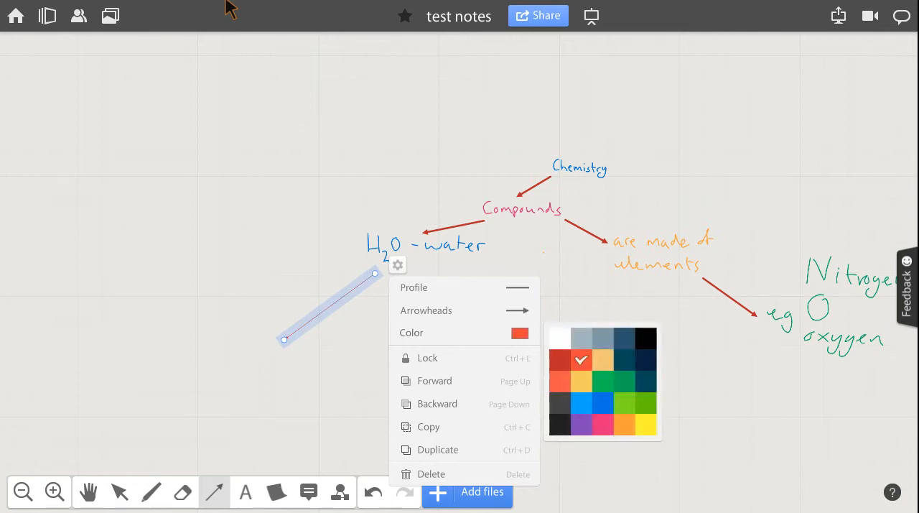
pyautogui.click(517, 287)
pyautogui.click(566, 333)
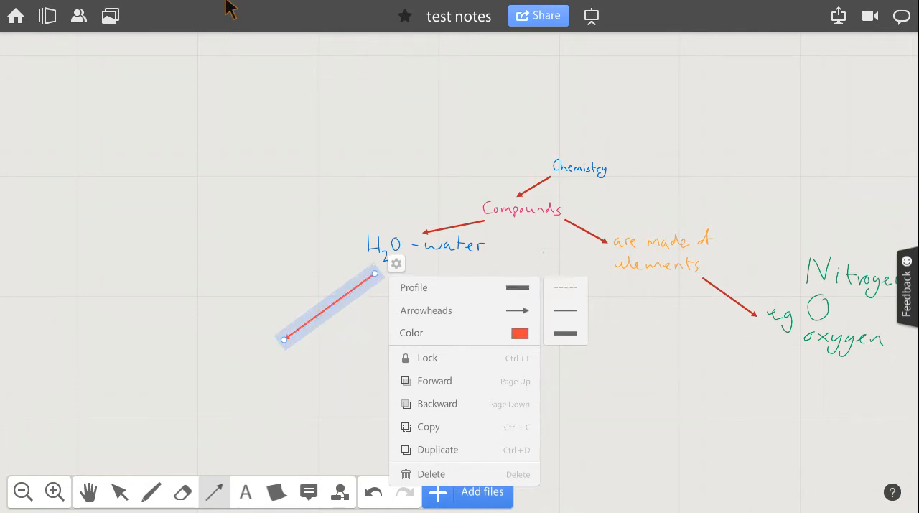
pyautogui.click(632, 402)
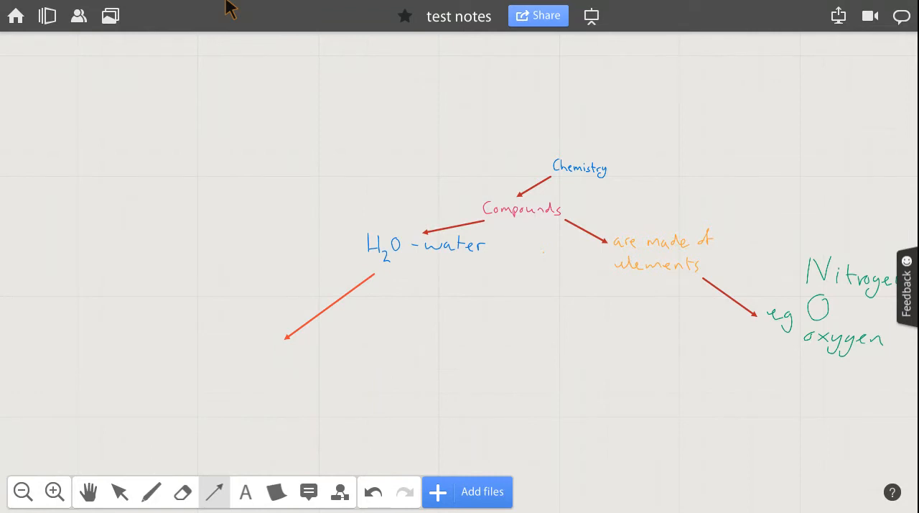
# Handwrite the equation H2O ⇌ OH⁻ + H⁺ beneath the tip of the water arrow with a medium light-green brush.
pyautogui.click(88, 492)
pyautogui.moveTo(359, 323); pyautogui.dragTo(478, 254)
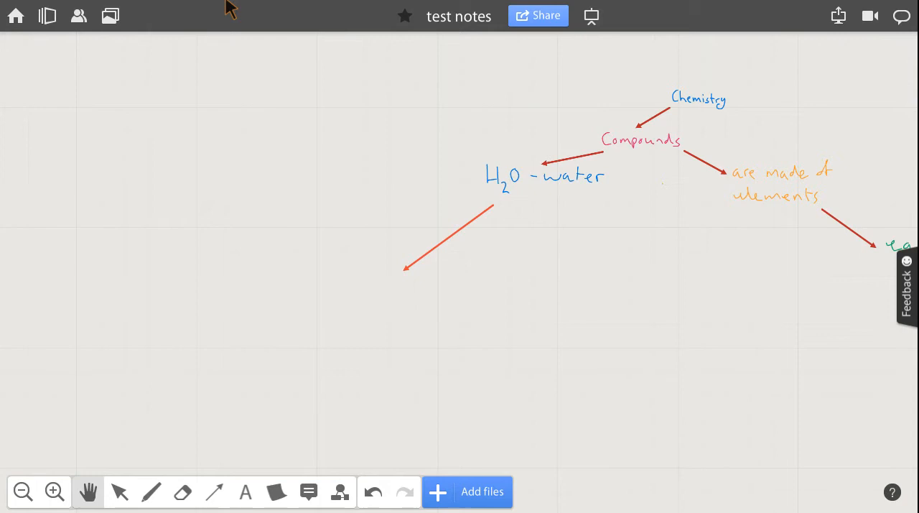
pyautogui.click(54, 491)
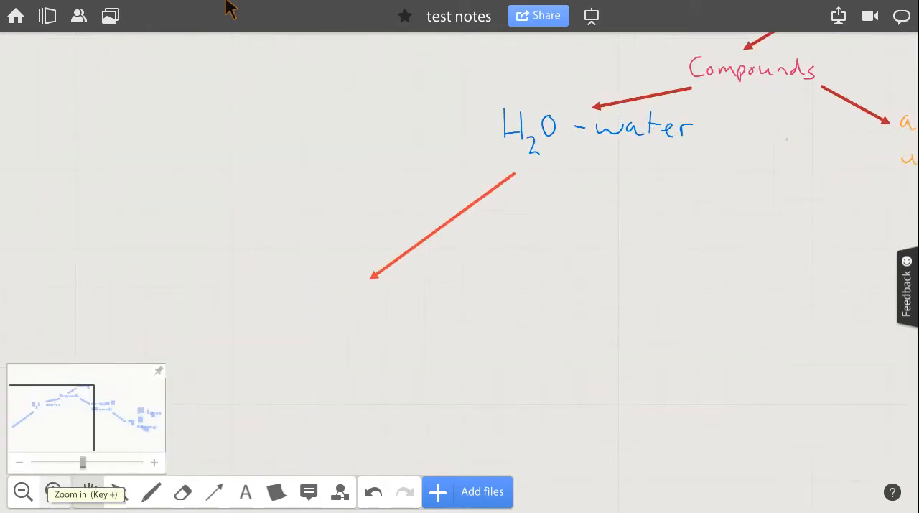
pyautogui.click(54, 492)
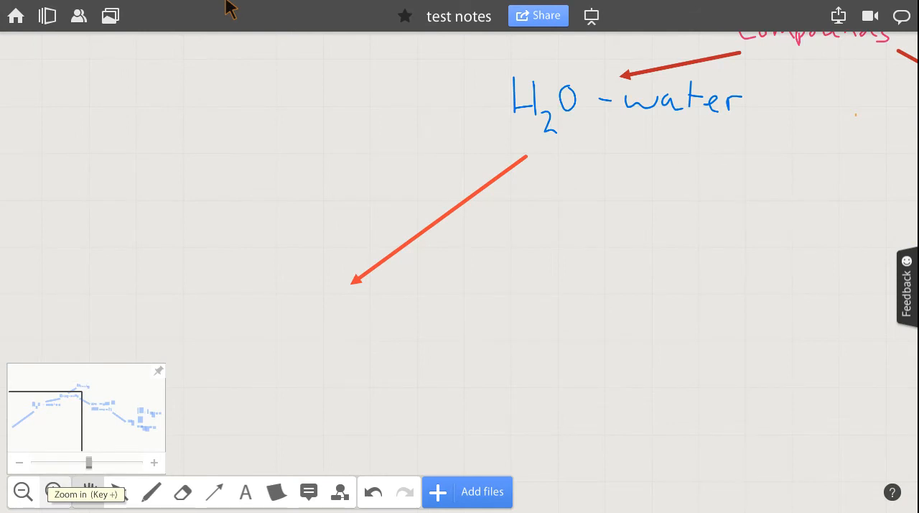
pyautogui.moveTo(359, 287); pyautogui.dragTo(532, 246)
pyautogui.click(151, 492)
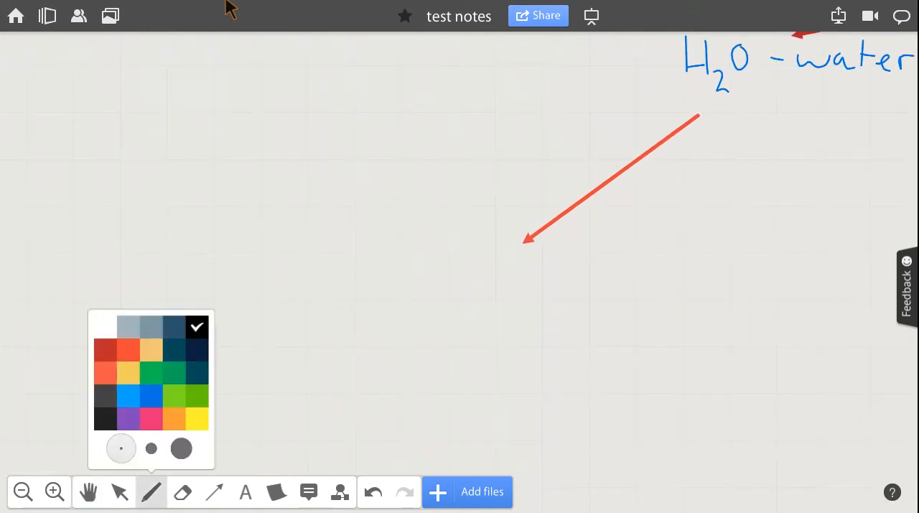
pyautogui.click(151, 448)
pyautogui.click(174, 396)
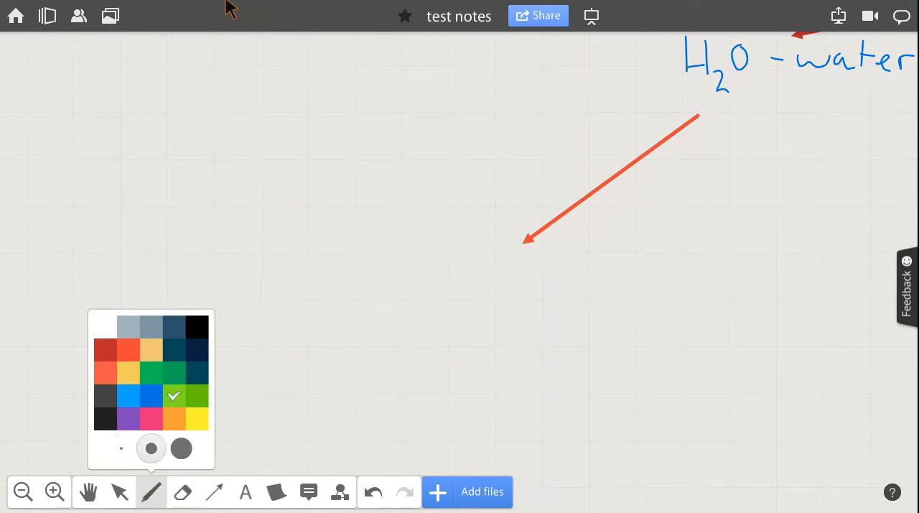
pyautogui.moveTo(333, 254); pyautogui.dragTo(332, 314)
pyautogui.moveTo(335, 296); pyautogui.dragTo(368, 295)
pyautogui.moveTo(370, 253); pyautogui.dragTo(380, 317)
pyautogui.moveTo(392, 309)
pyautogui.mouseDown()
pyautogui.moveTo(403, 334)
pyautogui.moveTo(424, 332)
pyautogui.mouseUp()
pyautogui.moveTo(439, 265)
pyautogui.mouseDown()
pyautogui.moveTo(566, 278)
pyautogui.moveTo(530, 261)
pyautogui.mouseUp()
pyautogui.moveTo(483, 293)
pyautogui.mouseDown()
pyautogui.moveTo(549, 301)
pyautogui.moveTo(516, 321)
pyautogui.mouseUp()
pyautogui.moveTo(602, 264)
pyautogui.mouseDown()
pyautogui.moveTo(628, 290)
pyautogui.moveTo(623, 266)
pyautogui.moveTo(655, 294)
pyautogui.moveTo(686, 281)
pyautogui.mouseUp()
pyautogui.moveTo(691, 256); pyautogui.dragTo(688, 300)
pyautogui.moveTo(702, 244); pyautogui.dragTo(729, 243)
pyautogui.moveTo(733, 283); pyautogui.dragTo(767, 285)
pyautogui.moveTo(754, 265); pyautogui.dragTo(755, 302)
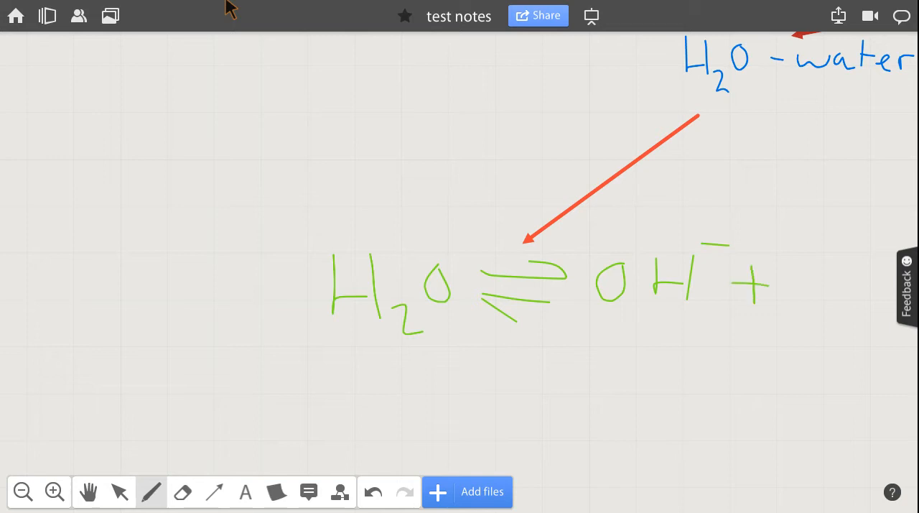
pyautogui.moveTo(804, 259)
pyautogui.mouseDown()
pyautogui.moveTo(799, 300)
pyautogui.moveTo(838, 283)
pyautogui.mouseUp()
pyautogui.moveTo(841, 257)
pyautogui.mouseDown()
pyautogui.moveTo(837, 304)
pyautogui.moveTo(880, 247)
pyautogui.moveTo(876, 263)
pyautogui.mouseUp()
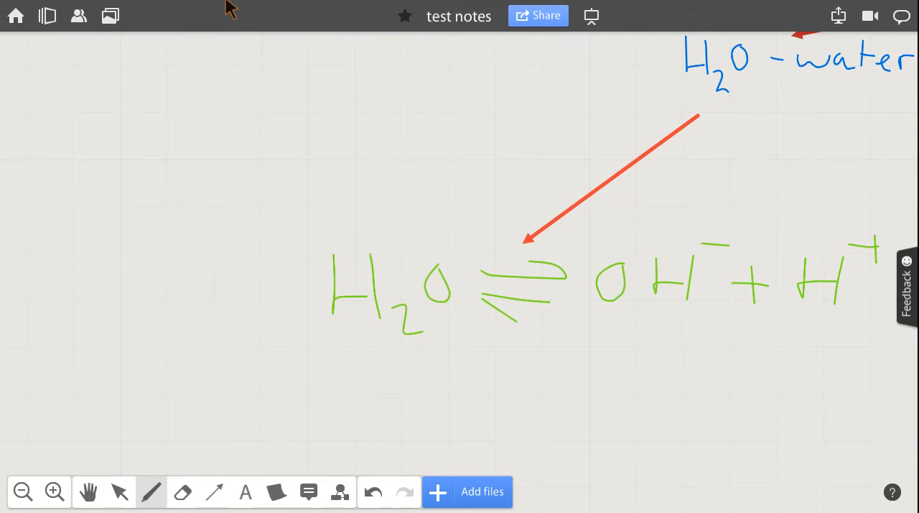
# Draw an arrow from beneath the word "oxygen" diagonally down and to the left.
pyautogui.click(88, 492)
pyautogui.moveTo(690, 230); pyautogui.dragTo(192, 232)
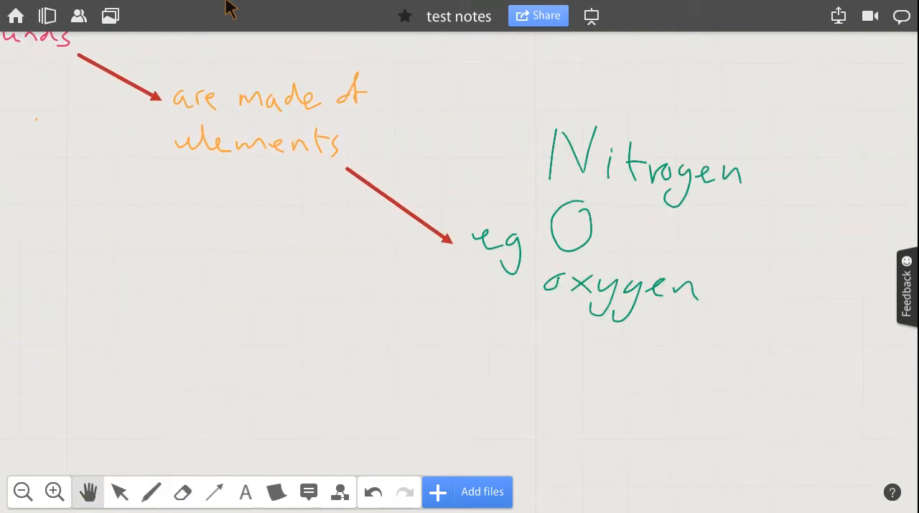
pyautogui.moveTo(460, 287); pyautogui.dragTo(405, 209)
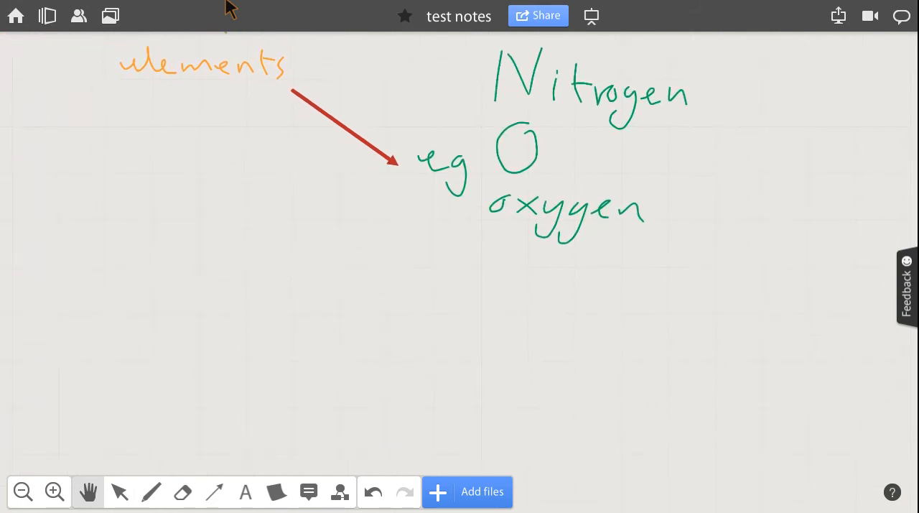
pyautogui.click(215, 492)
pyautogui.click(214, 387)
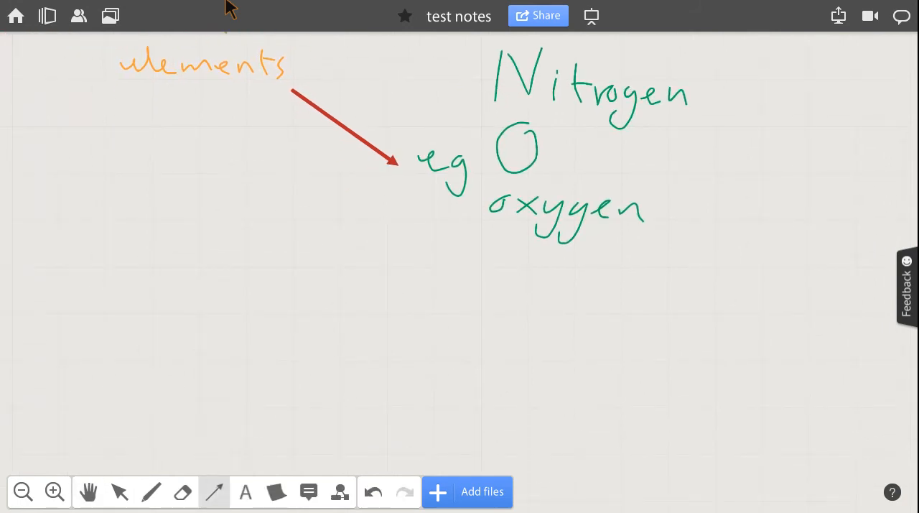
pyautogui.moveTo(503, 235); pyautogui.dragTo(432, 315)
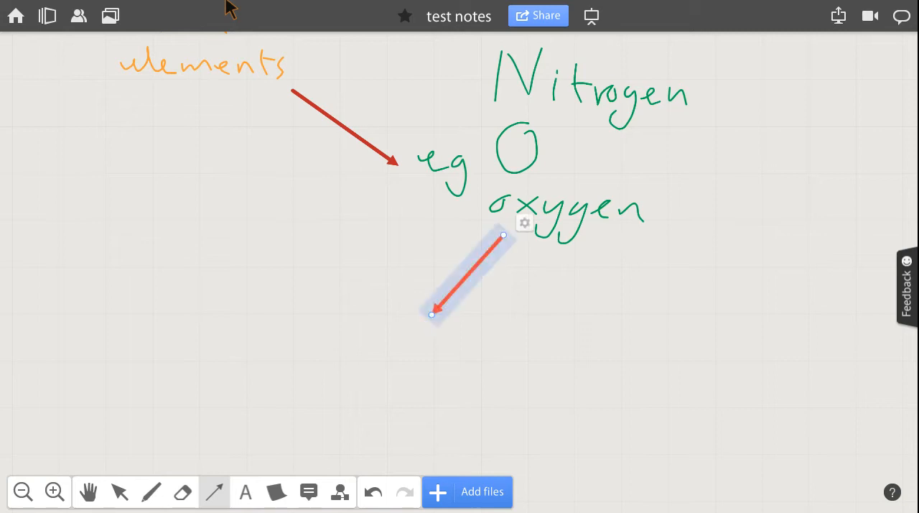
# Handwrite O with a subscript 2 in blue at the tip of the oxygen arrow.
pyautogui.click(151, 492)
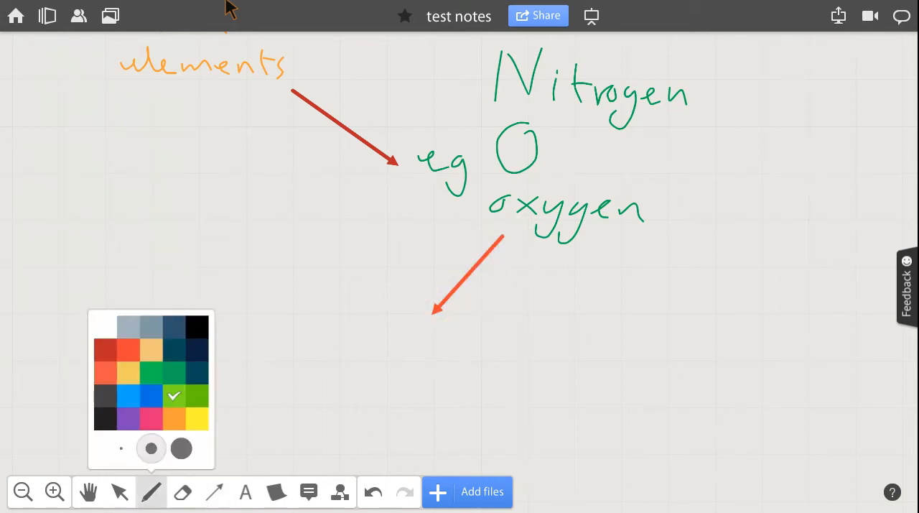
pyautogui.click(151, 395)
pyautogui.moveTo(412, 331)
pyautogui.mouseDown()
pyautogui.moveTo(365, 359)
pyautogui.moveTo(413, 332)
pyautogui.mouseUp()
pyautogui.moveTo(426, 394); pyautogui.dragTo(475, 417)
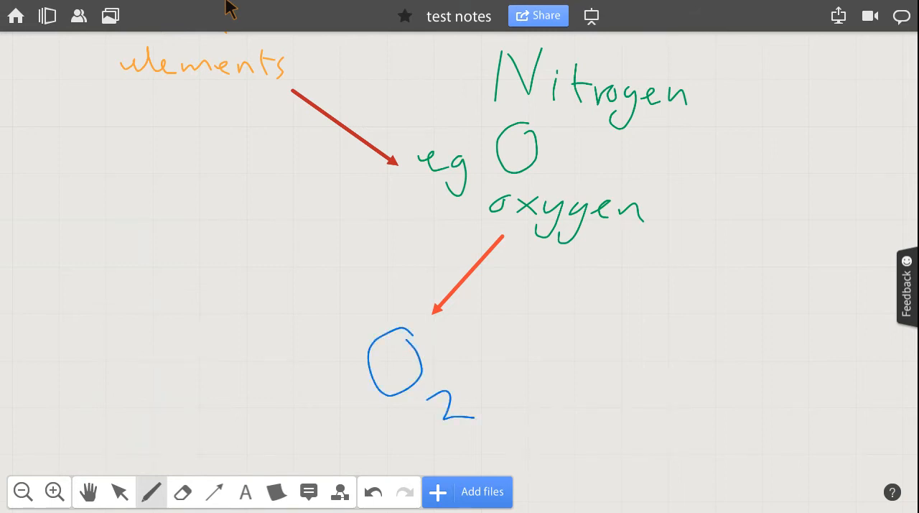
# Draw an arrow from above the word "Nitrogen" diagonally up and to the right into empty canvas.
pyautogui.click(88, 493)
pyautogui.moveTo(467, 216); pyautogui.dragTo(245, 422)
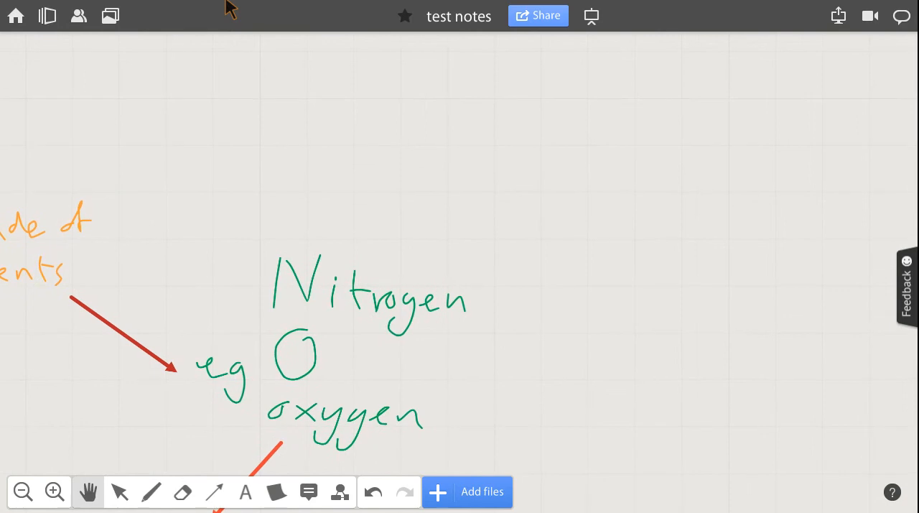
pyautogui.click(214, 492)
pyautogui.click(214, 386)
pyautogui.moveTo(409, 261); pyautogui.dragTo(528, 159)
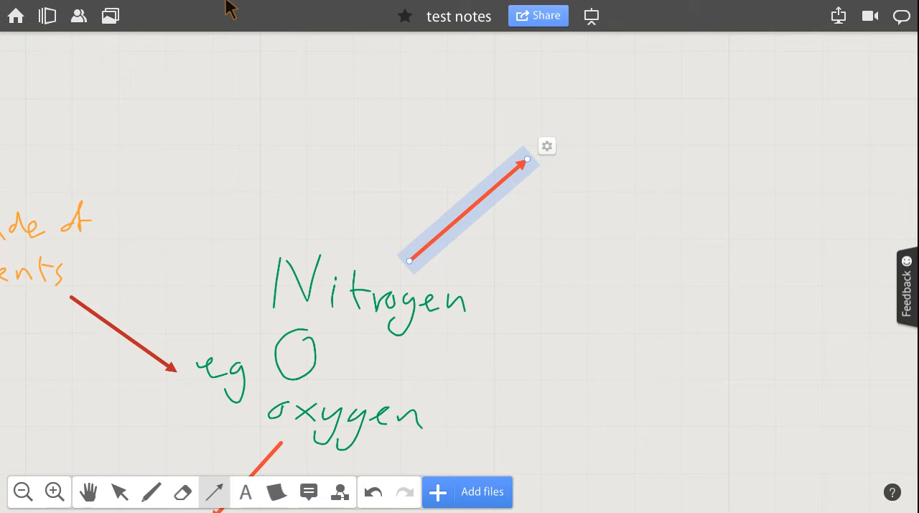
# Handwrite N with a subscript 2 in orange-red at the tip of the Nitrogen arrow.
pyautogui.click(150, 492)
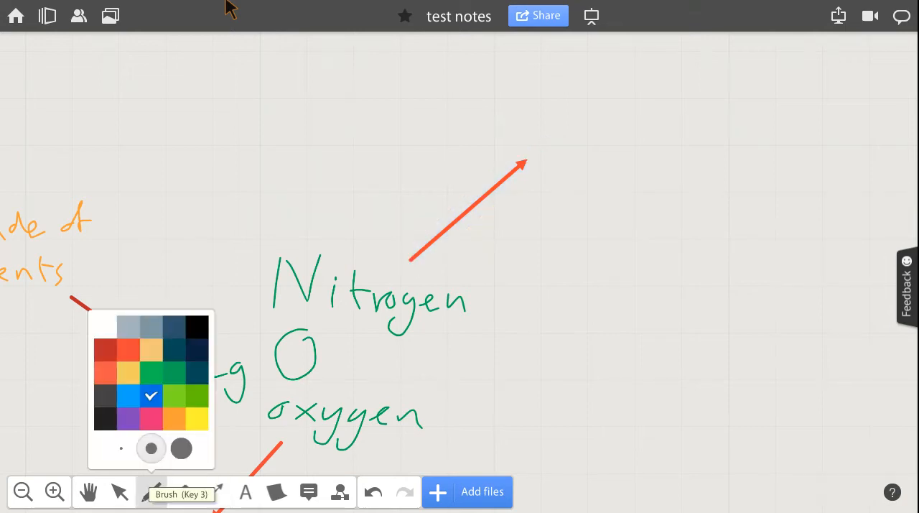
pyautogui.click(128, 350)
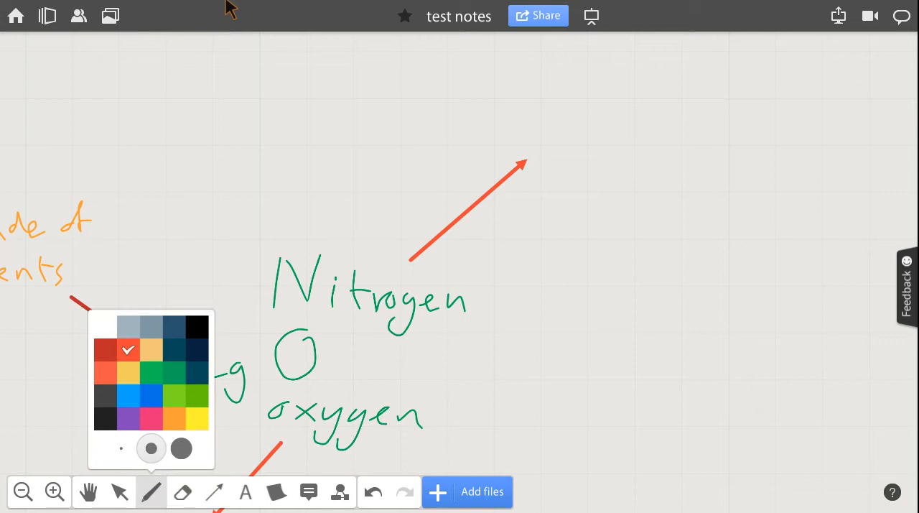
pyautogui.moveTo(572, 120)
pyautogui.mouseDown()
pyautogui.moveTo(567, 161)
pyautogui.moveTo(612, 173)
pyautogui.moveTo(627, 108)
pyautogui.mouseUp()
pyautogui.moveTo(643, 176)
pyautogui.mouseDown()
pyautogui.moveTo(646, 201)
pyautogui.moveTo(685, 208)
pyautogui.mouseUp()
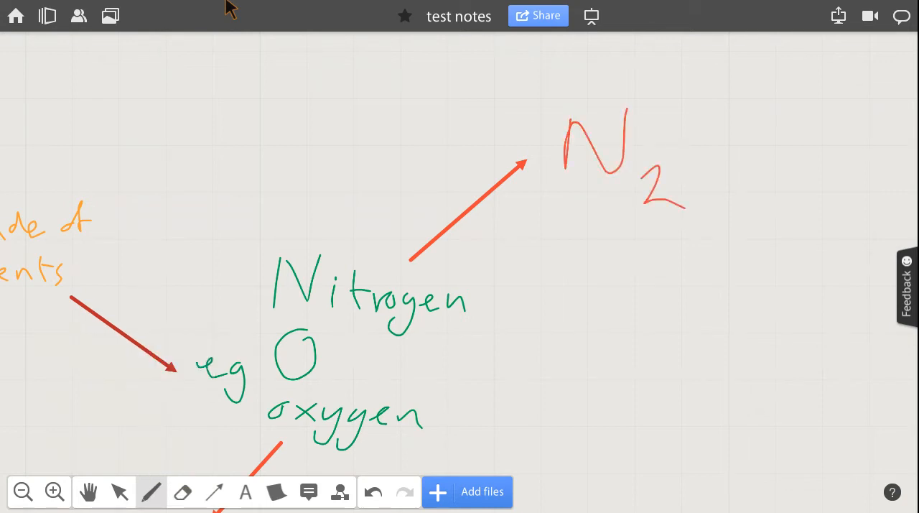
# Draw an arrow from beneath N2 diagonally down and to the right.
pyautogui.press('2')
pyautogui.press('5')
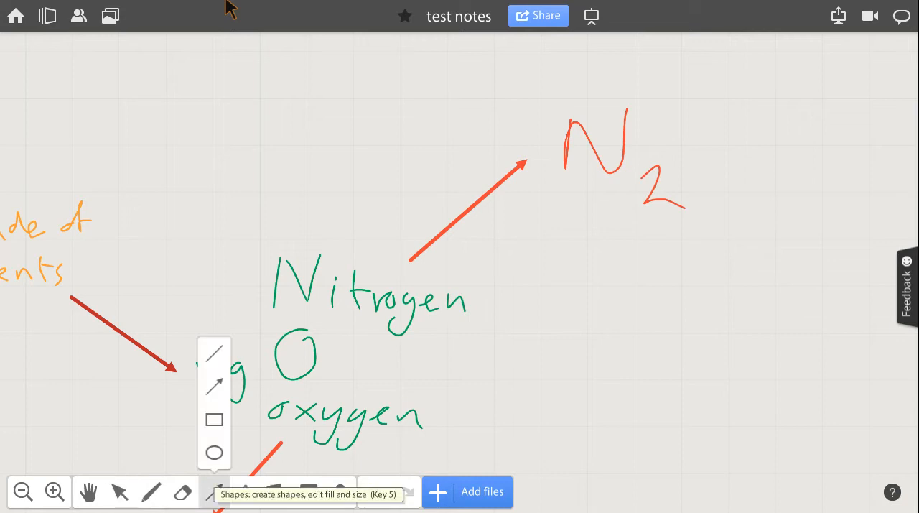
pyautogui.moveTo(641, 214); pyautogui.dragTo(698, 314)
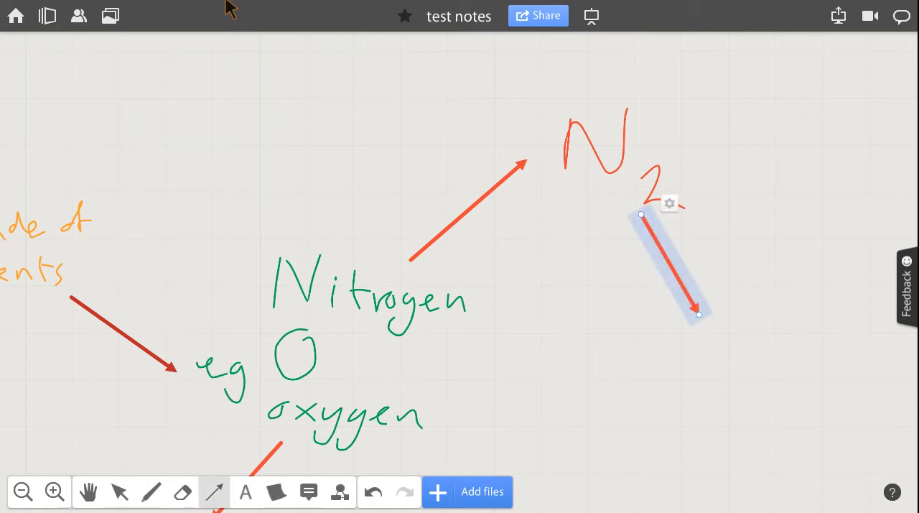
# Handwrite the triple-bonded structure N≡N in green below the tip of the N2 arrow.
pyautogui.click(151, 492)
pyautogui.click(151, 373)
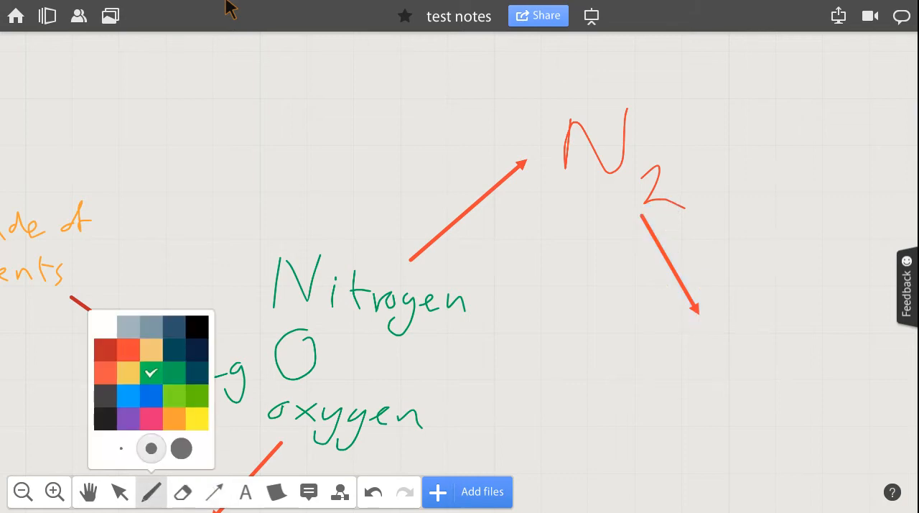
pyautogui.moveTo(658, 339)
pyautogui.mouseDown()
pyautogui.moveTo(656, 385)
pyautogui.moveTo(697, 394)
pyautogui.moveTo(710, 340)
pyautogui.moveTo(771, 357)
pyautogui.moveTo(765, 397)
pyautogui.mouseUp()
pyautogui.moveTo(794, 360)
pyautogui.mouseDown()
pyautogui.moveTo(795, 386)
pyautogui.moveTo(835, 399)
pyautogui.moveTo(842, 343)
pyautogui.mouseUp()
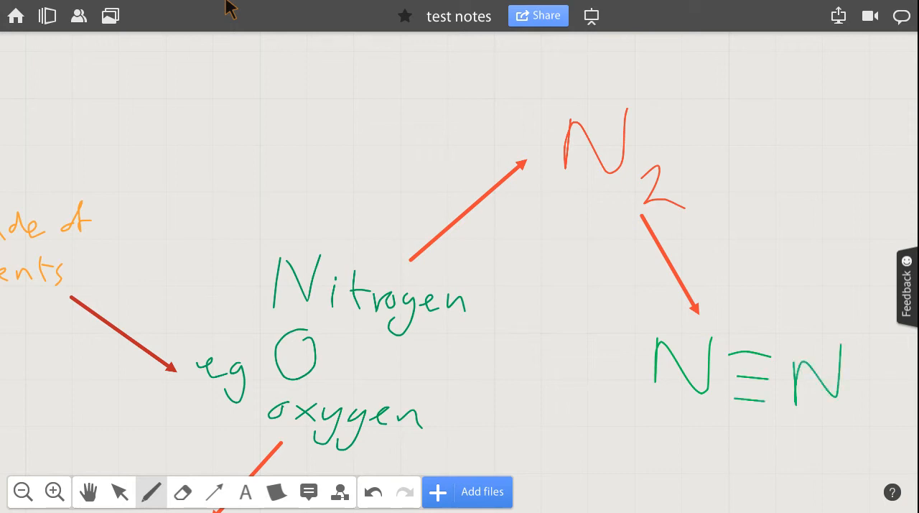
# Draw an arrow from beneath the N≡N structure diagonally down and to the right into empty canvas.
pyautogui.press('h')
pyautogui.moveTo(575, 345); pyautogui.dragTo(331, 132)
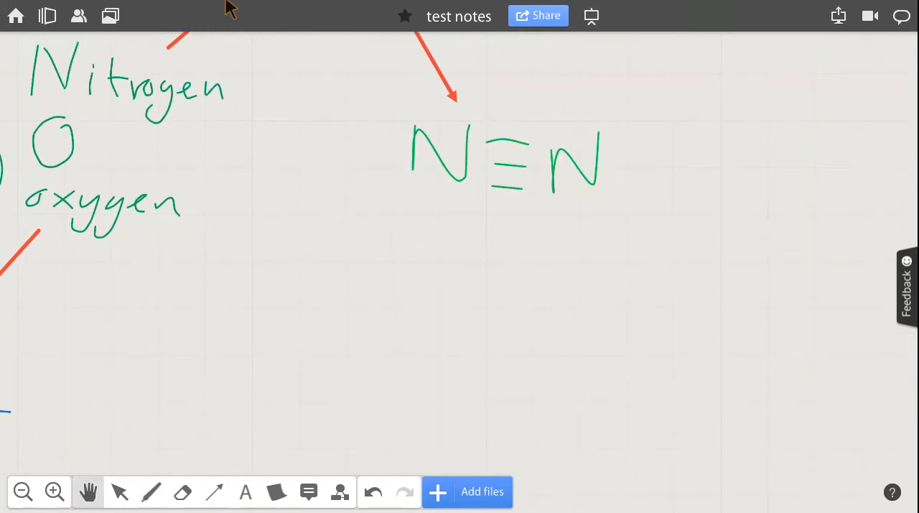
pyautogui.click(214, 491)
pyautogui.click(214, 387)
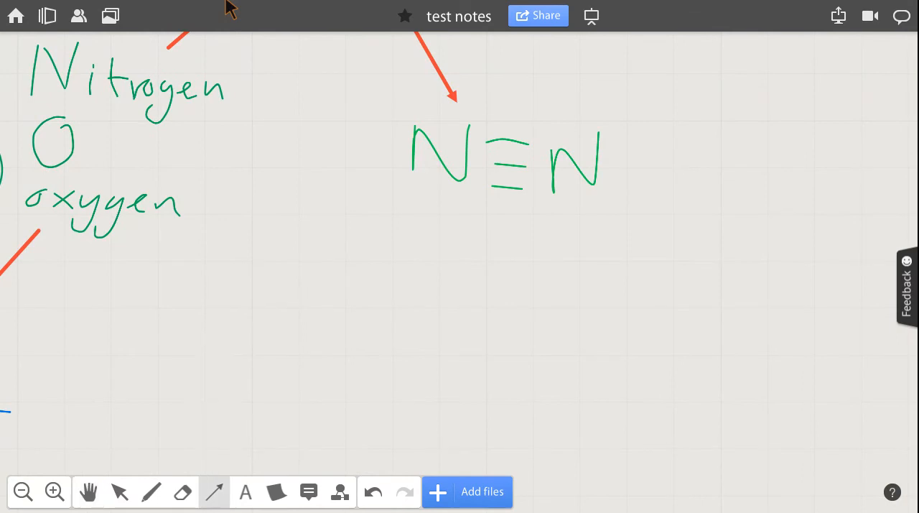
pyautogui.moveTo(546, 219); pyautogui.dragTo(635, 328)
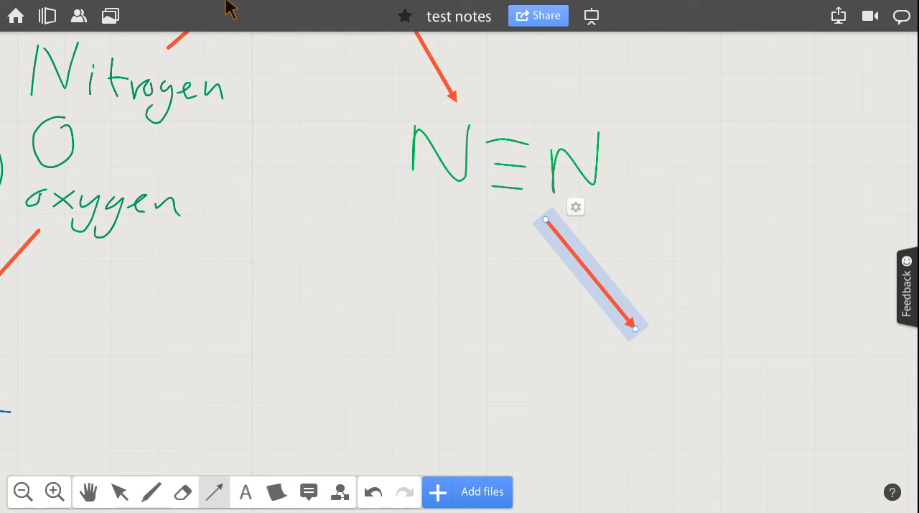
# Handwrite ΔH with a subscript b, followed by = +945, in pink at the tip of the N≡N arrow.
pyautogui.click(88, 492)
pyautogui.moveTo(575, 288); pyautogui.dragTo(342, 207)
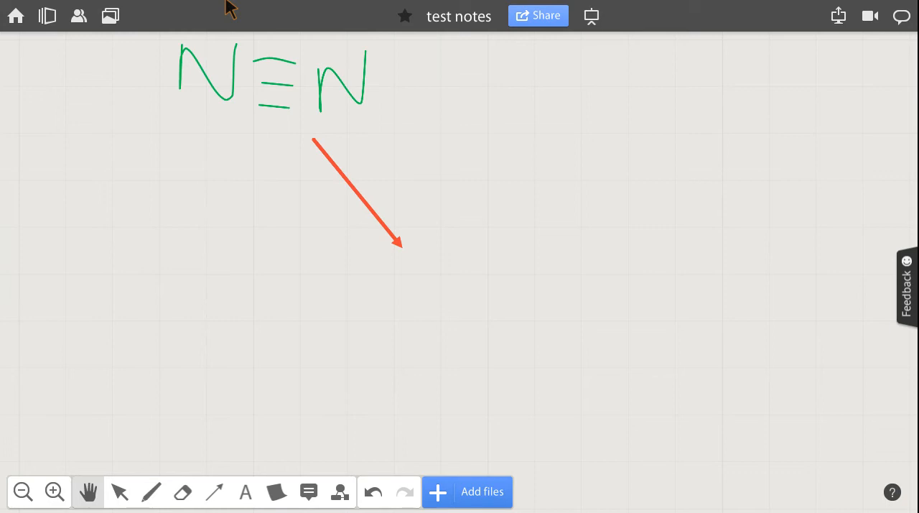
pyautogui.click(151, 491)
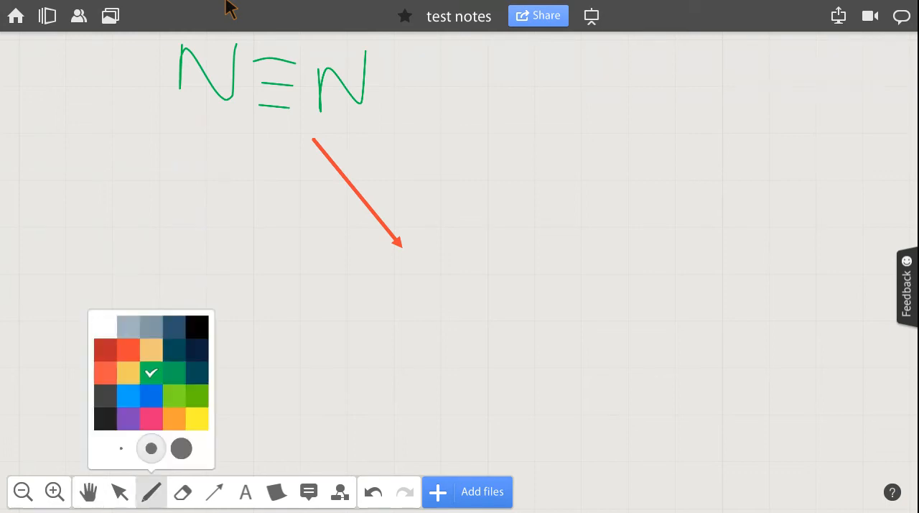
pyautogui.click(151, 419)
pyautogui.moveTo(421, 316)
pyautogui.mouseDown()
pyautogui.moveTo(441, 251)
pyautogui.moveTo(475, 316)
pyautogui.mouseUp()
pyautogui.moveTo(492, 260); pyautogui.dragTo(495, 311)
pyautogui.moveTo(494, 295); pyautogui.dragTo(522, 287)
pyautogui.moveTo(528, 254)
pyautogui.mouseDown()
pyautogui.moveTo(533, 312)
pyautogui.moveTo(575, 327)
pyautogui.moveTo(558, 345)
pyautogui.mouseUp()
pyautogui.moveTo(579, 277); pyautogui.dragTo(622, 280)
pyautogui.moveTo(581, 292)
pyautogui.mouseDown()
pyautogui.moveTo(680, 292)
pyautogui.moveTo(667, 301)
pyautogui.mouseUp()
pyautogui.moveTo(718, 257)
pyautogui.mouseDown()
pyautogui.moveTo(720, 319)
pyautogui.moveTo(756, 274)
pyautogui.moveTo(755, 308)
pyautogui.moveTo(771, 306)
pyautogui.moveTo(759, 324)
pyautogui.mouseUp()
pyautogui.moveTo(796, 263)
pyautogui.mouseDown()
pyautogui.moveTo(777, 326)
pyautogui.moveTo(821, 261)
pyautogui.mouseUp()
# Complete the bond enthalpy equation by handwriting the unit kJ mol⁻¹ after 945.
pyautogui.click(89, 492)
pyautogui.moveTo(646, 287); pyautogui.dragTo(274, 305)
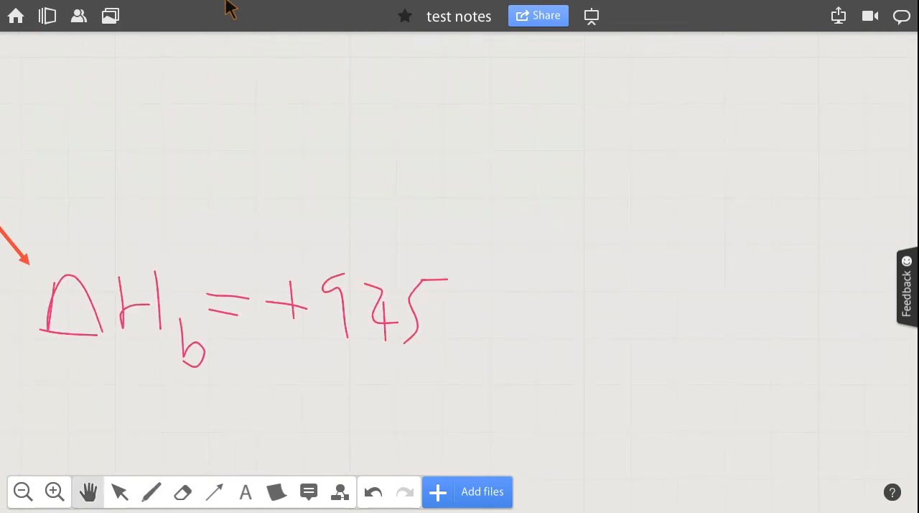
pyautogui.click(151, 492)
pyautogui.moveTo(463, 280)
pyautogui.mouseDown()
pyautogui.moveTo(469, 322)
pyautogui.moveTo(500, 331)
pyautogui.mouseUp()
pyautogui.moveTo(534, 281)
pyautogui.mouseDown()
pyautogui.moveTo(508, 317)
pyautogui.moveTo(548, 279)
pyautogui.mouseUp()
pyautogui.moveTo(564, 308)
pyautogui.mouseDown()
pyautogui.moveTo(612, 313)
pyautogui.moveTo(639, 327)
pyautogui.moveTo(660, 309)
pyautogui.mouseUp()
pyautogui.moveTo(689, 278)
pyautogui.mouseDown()
pyautogui.moveTo(690, 321)
pyautogui.moveTo(727, 274)
pyautogui.mouseUp()
pyautogui.moveTo(745, 251); pyautogui.dragTo(745, 282)
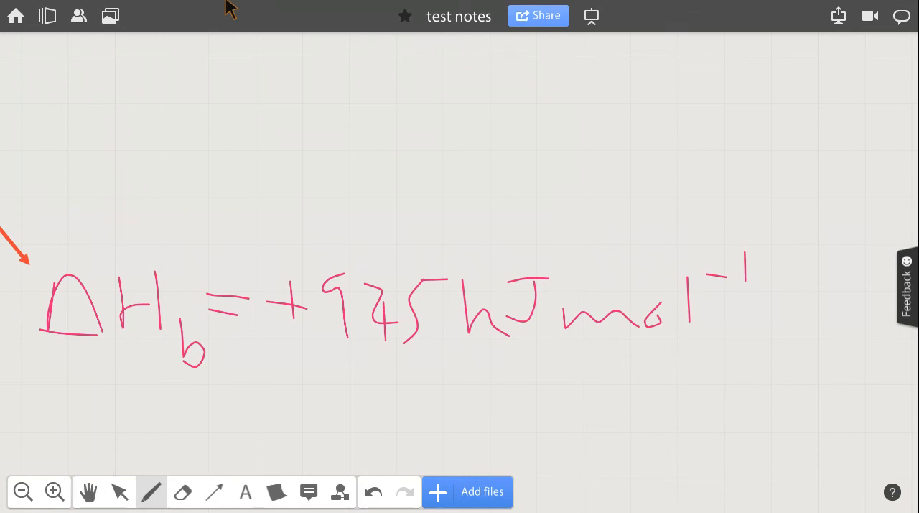
# Examine the whole mind map, from the water equilibrium branch to the nitrogen bond enthalpy, at different magnifications.
pyautogui.click(89, 492)
pyautogui.moveTo(215, 288); pyautogui.dragTo(682, 295)
pyautogui.moveTo(402, 215); pyautogui.dragTo(641, 357)
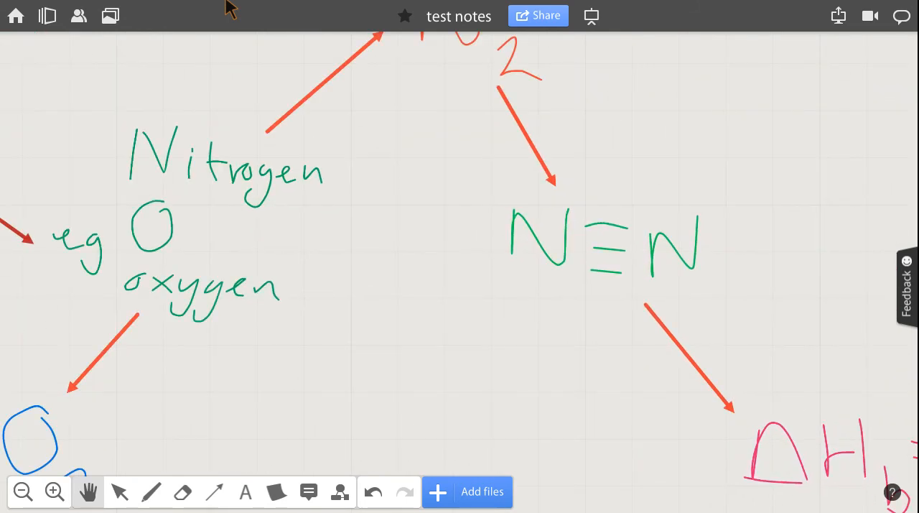
pyautogui.click(55, 492)
pyautogui.click(55, 492)
pyautogui.click(55, 492)
pyautogui.click(55, 492)
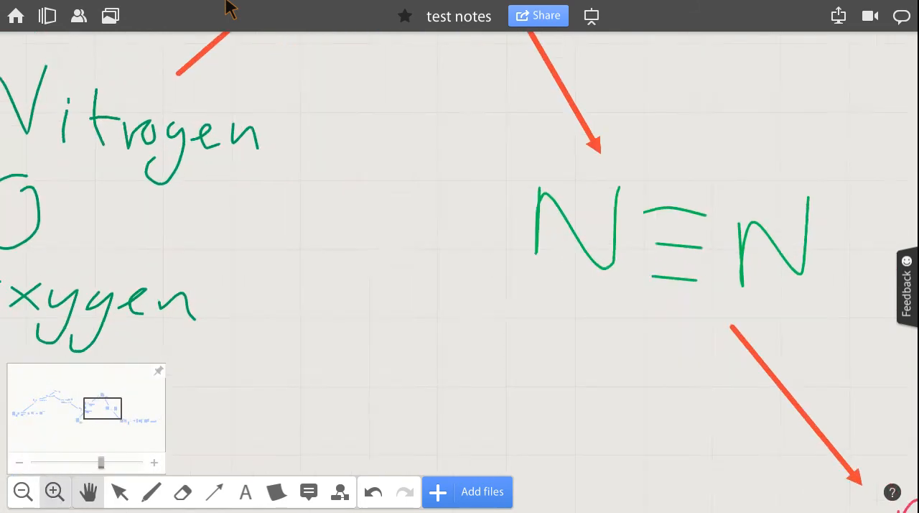
pyautogui.click(54, 492)
pyautogui.click(23, 492)
pyautogui.click(23, 492)
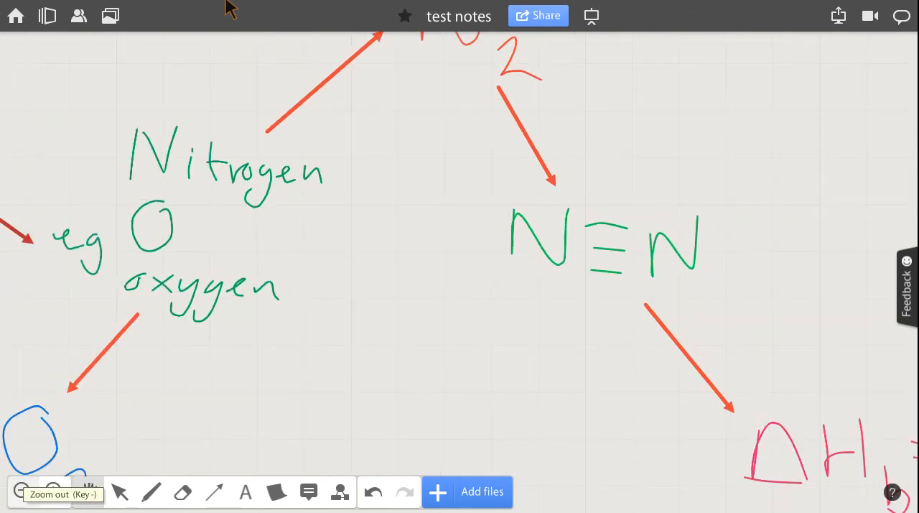
pyautogui.click(55, 492)
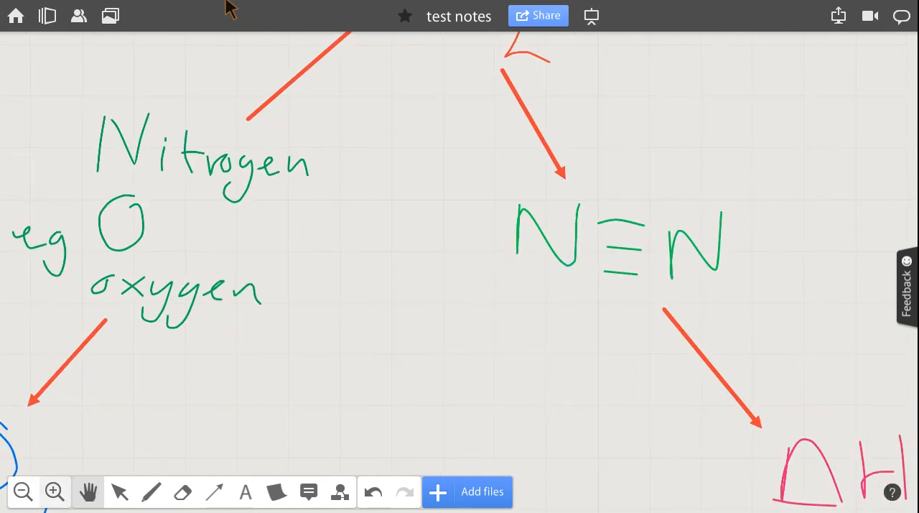
pyautogui.click(54, 492)
pyautogui.click(23, 492)
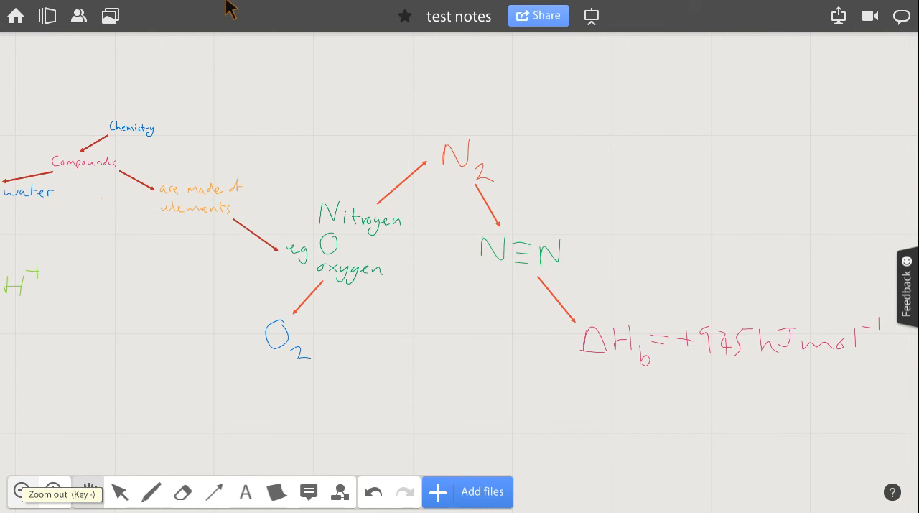
pyautogui.moveTo(301, 287); pyautogui.dragTo(534, 325)
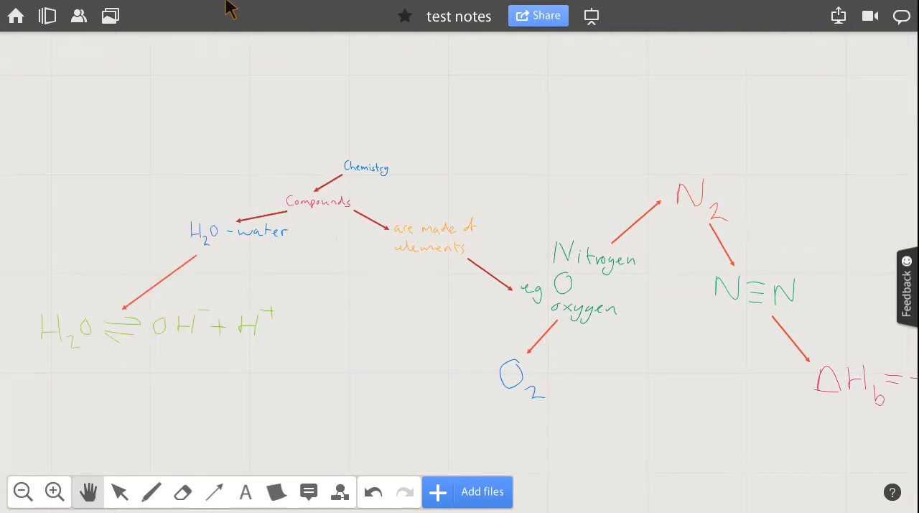
pyautogui.moveTo(359, 323); pyautogui.dragTo(554, 284)
pyautogui.moveTo(647, 273); pyautogui.dragTo(304, 310)
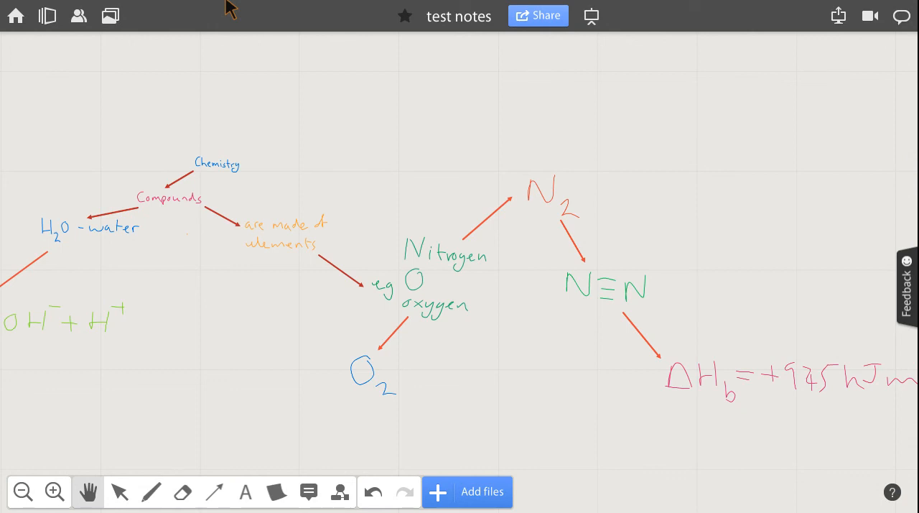
pyautogui.moveTo(323, 273); pyautogui.dragTo(385, 266)
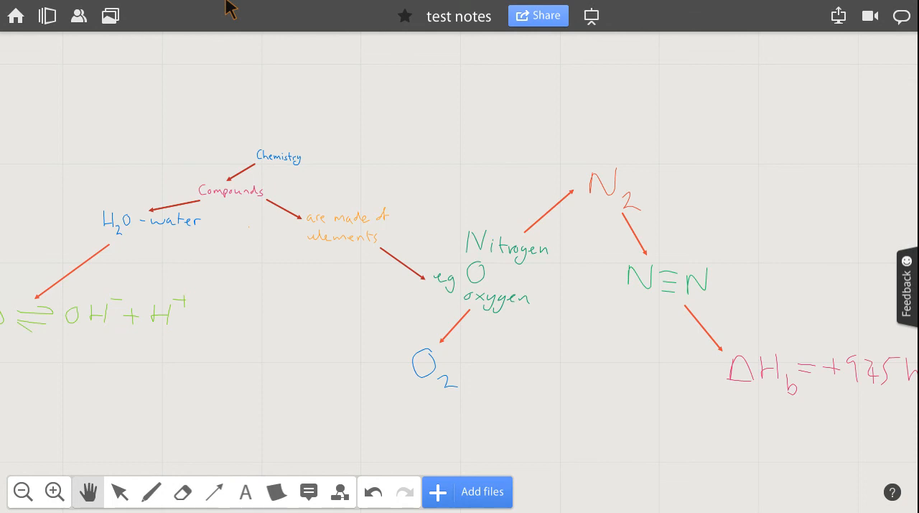
# Draw two arrows from N2, one up-right and one up-left, and a long arrow up-left from the word "Nitrogen".
pyautogui.moveTo(503, 215); pyautogui.dragTo(293, 341)
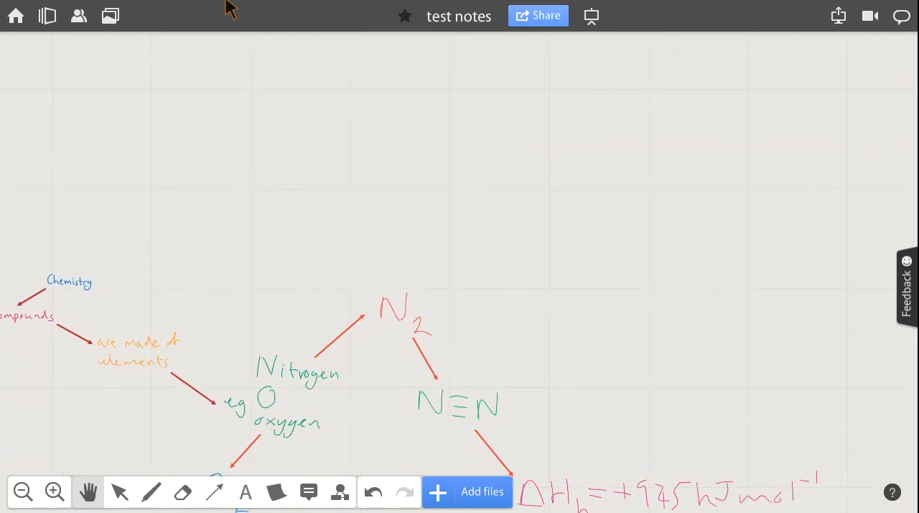
pyautogui.click(214, 492)
pyautogui.moveTo(422, 290); pyautogui.dragTo(520, 207)
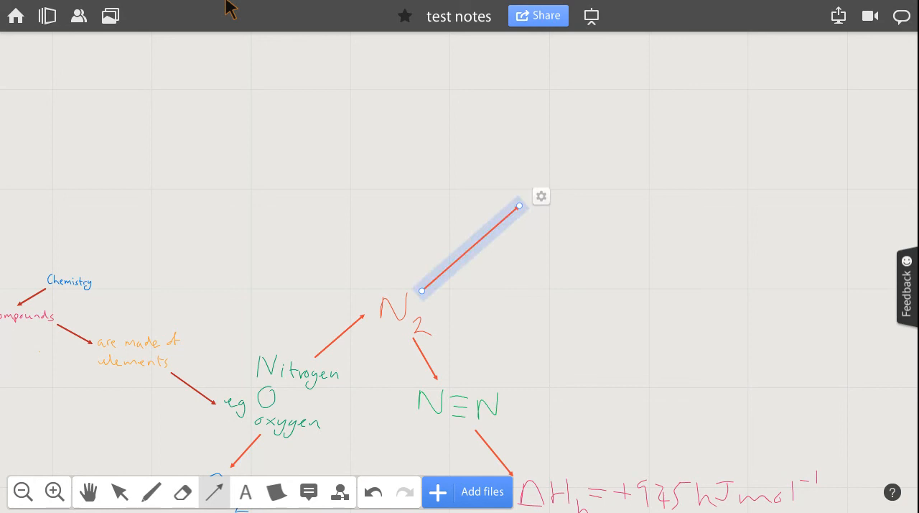
pyautogui.moveTo(377, 266)
pyautogui.mouseDown()
pyautogui.moveTo(345, 237)
pyautogui.moveTo(303, 161)
pyautogui.mouseUp()
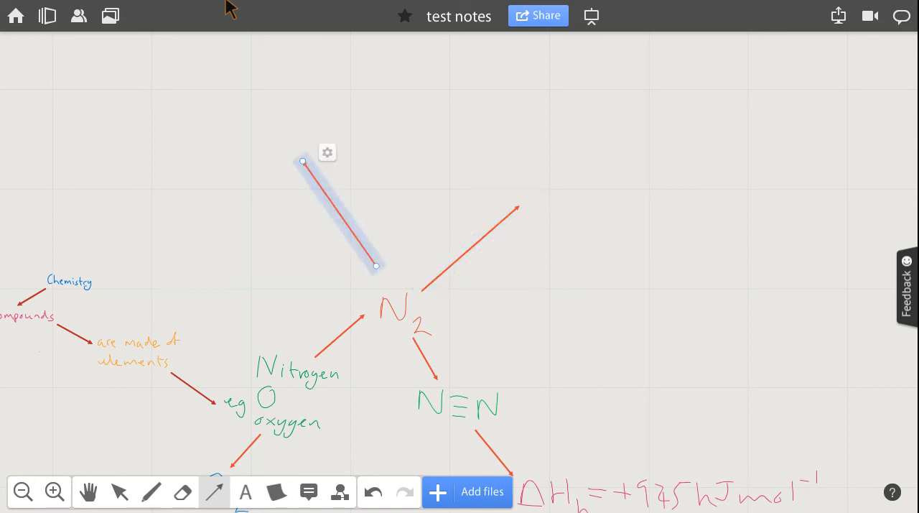
pyautogui.moveTo(248, 336)
pyautogui.mouseDown()
pyautogui.moveTo(148, 168)
pyautogui.moveTo(161, 122)
pyautogui.mouseUp()
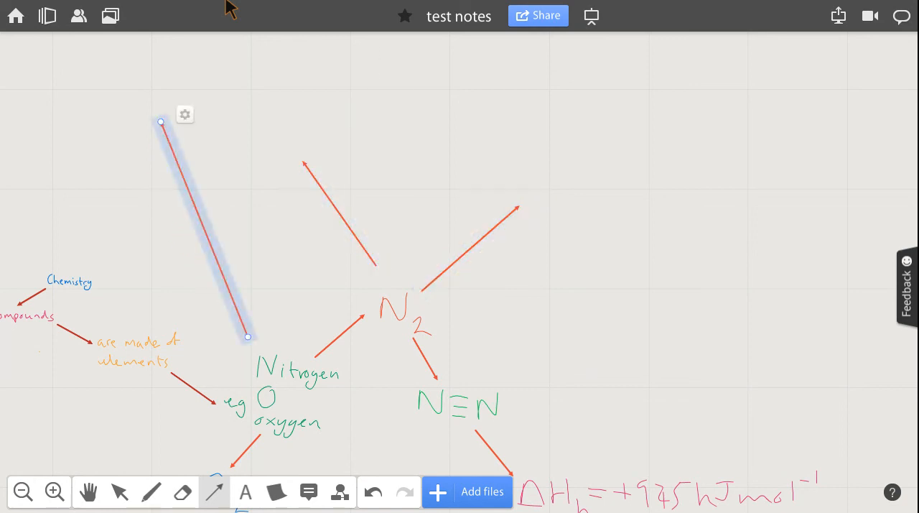
pyautogui.click(526, 298)
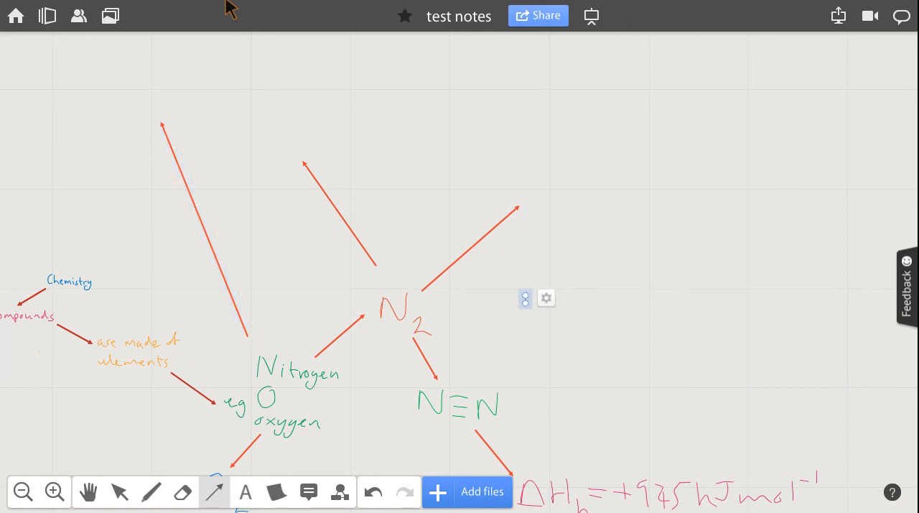